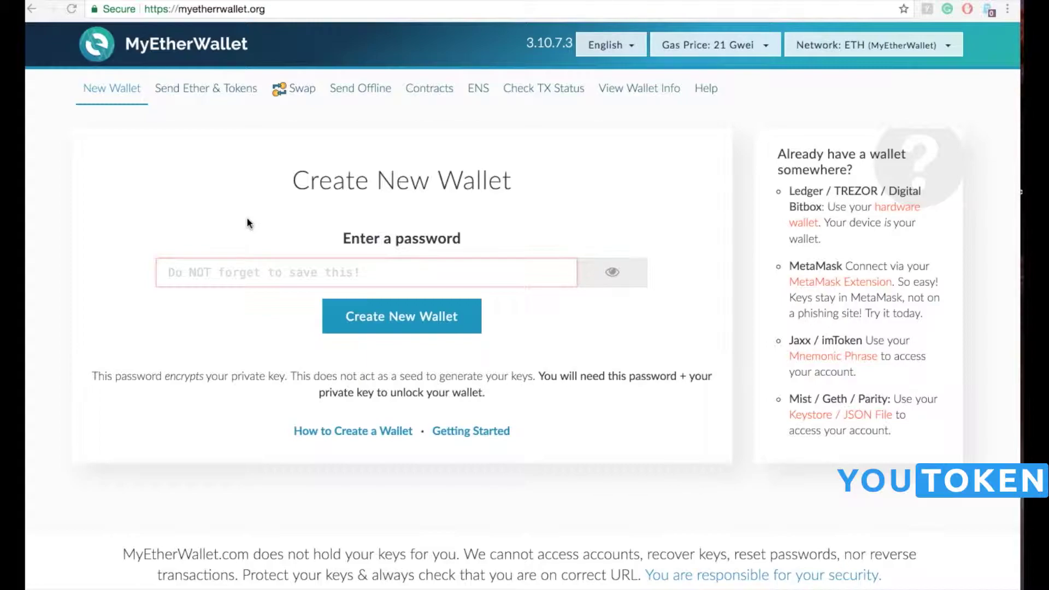
- Replace the too-short password with one meeting the 9-character minimum and create the wallet
left_click(249, 258)
left_click(377, 327)
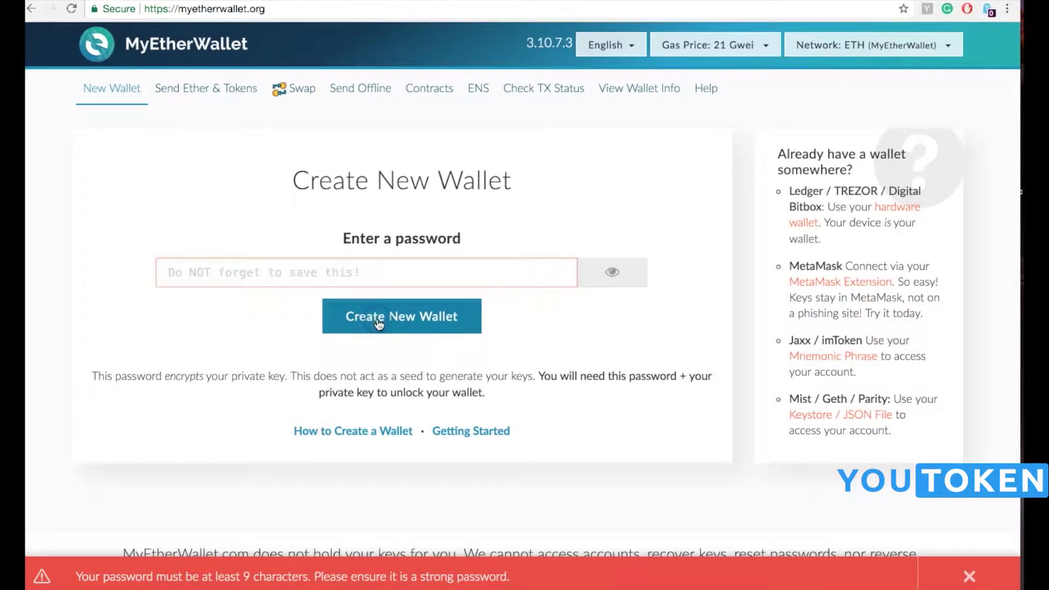
left_click(330, 273)
type("************")
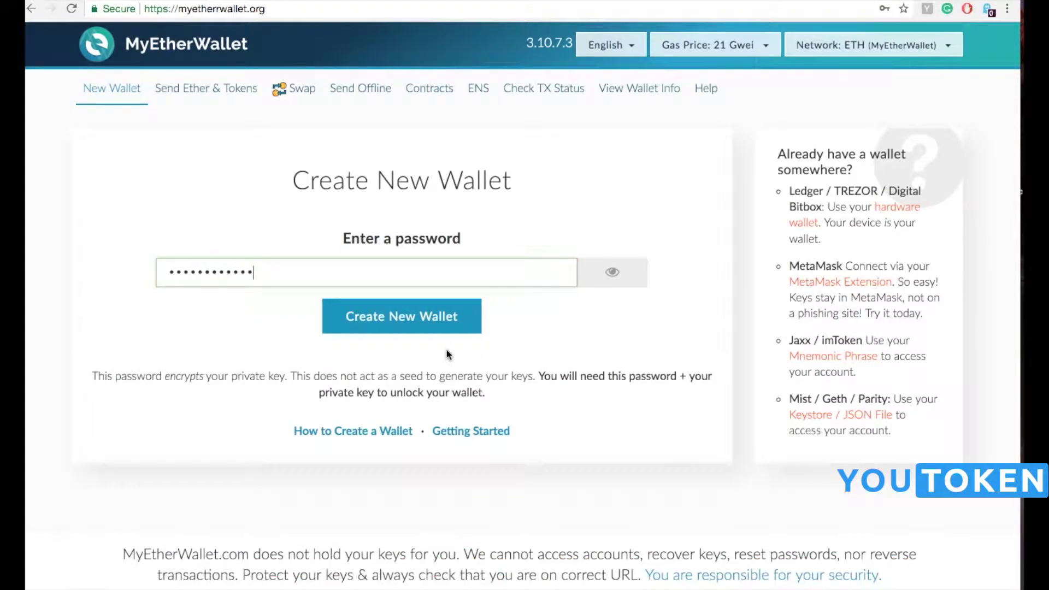
type("******")
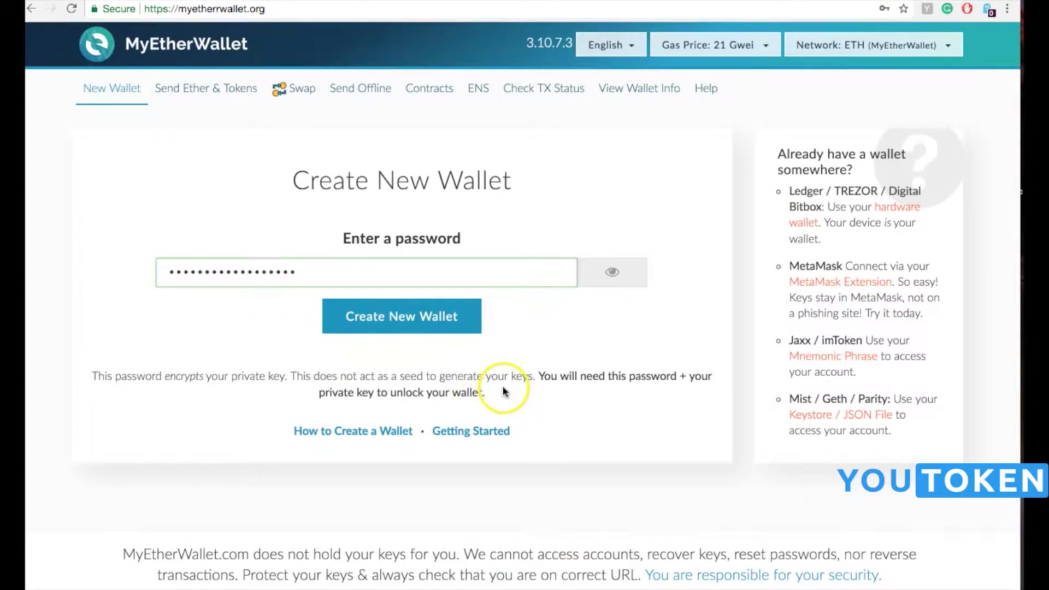
left_click(444, 330)
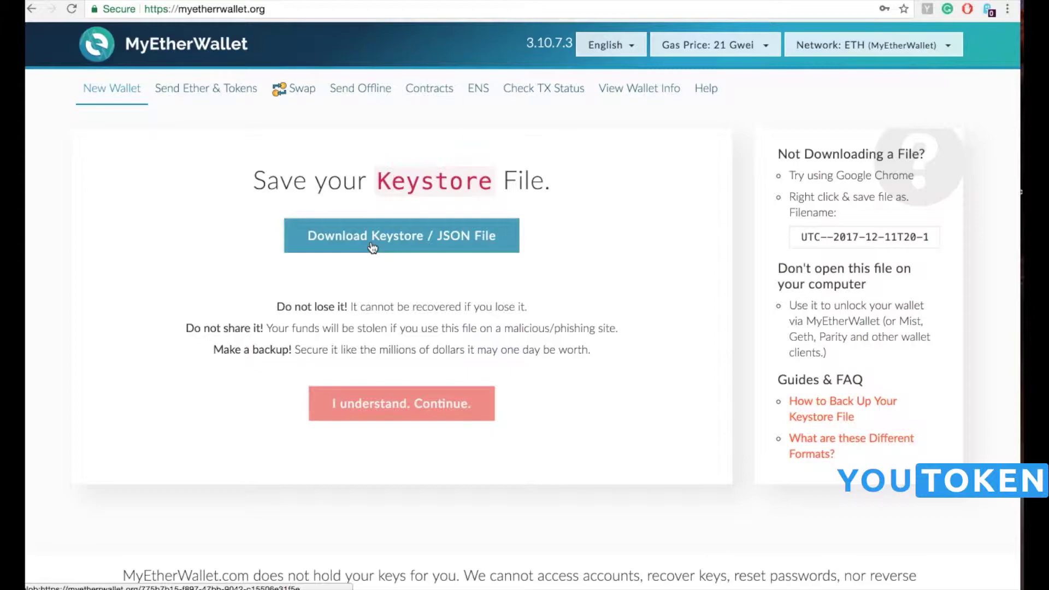
- Download the wallet's keystore file and show it in Finder
left_click(372, 248)
left_click(163, 579)
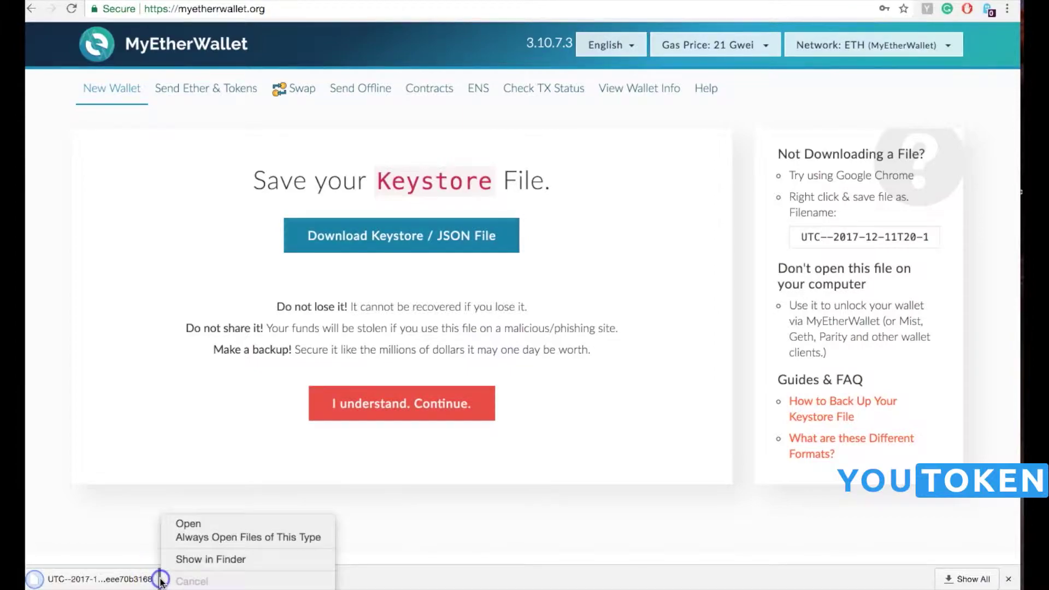
left_click(188, 559)
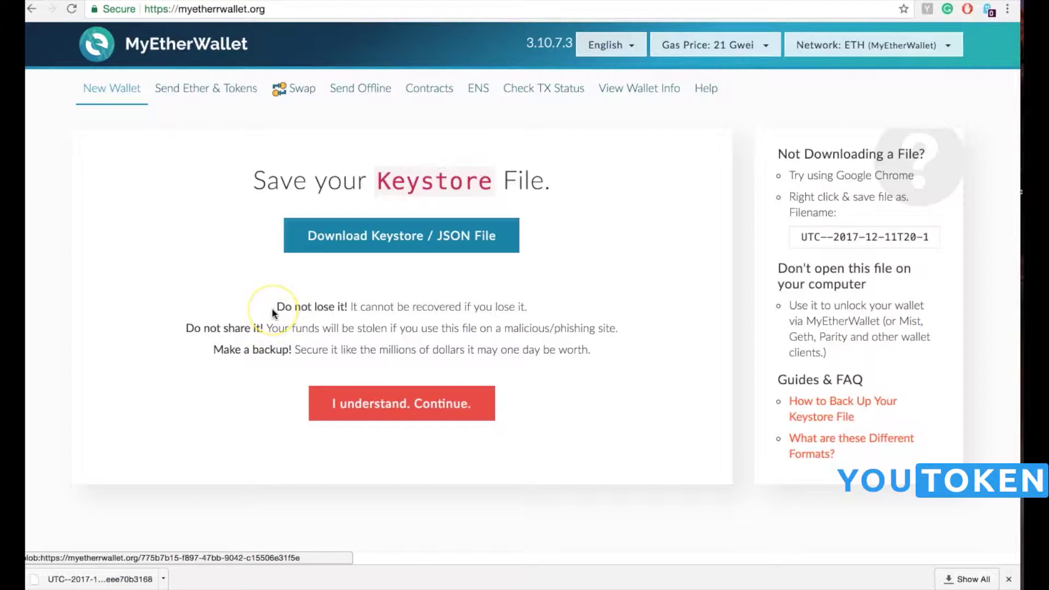
- Get past the private key page, printing a paper wallet, then save the address
left_click(366, 413)
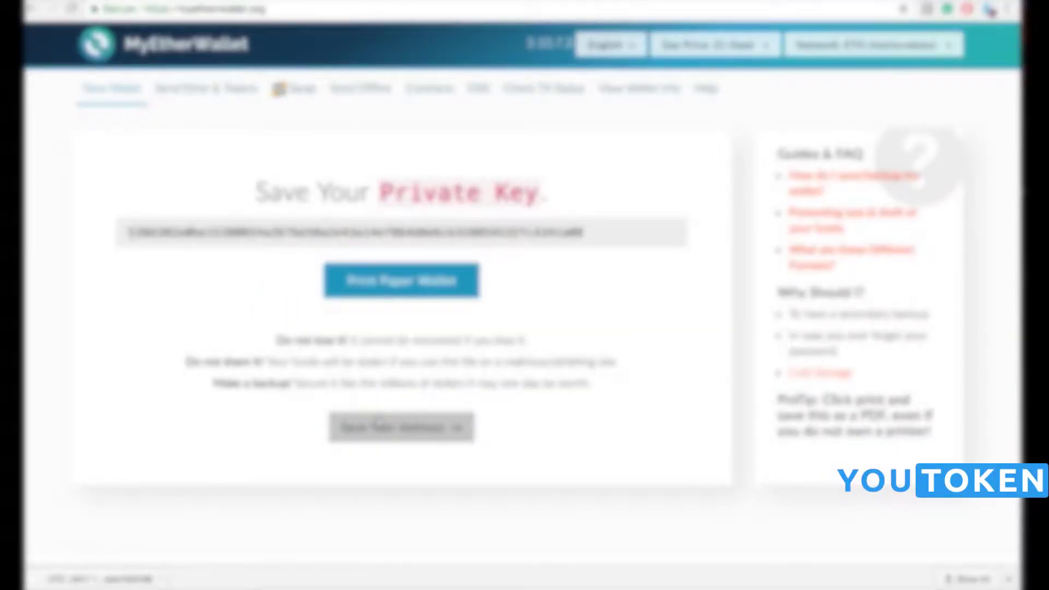
left_click(393, 293)
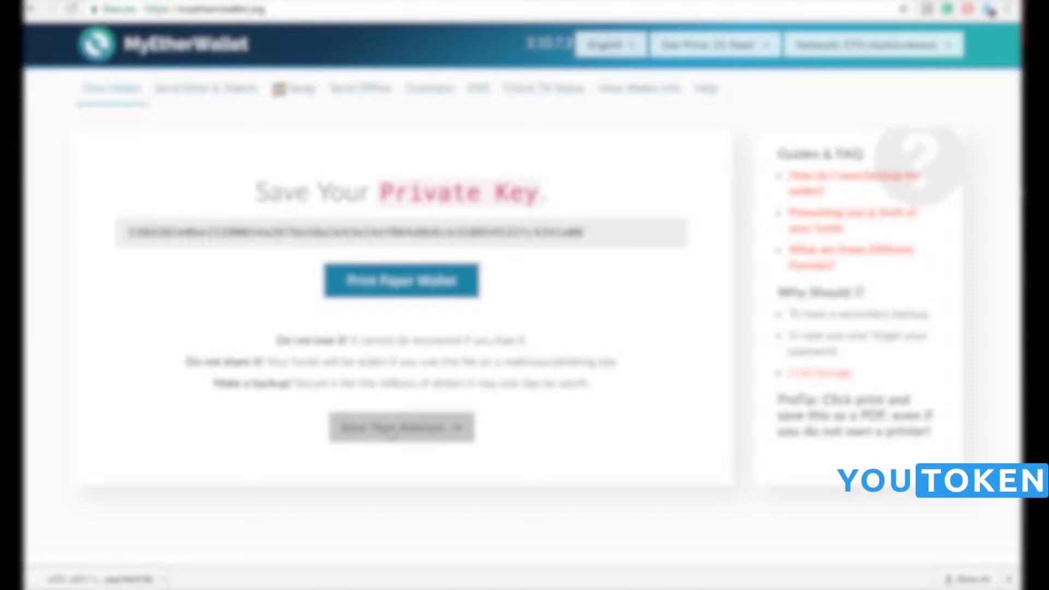
left_click(389, 429)
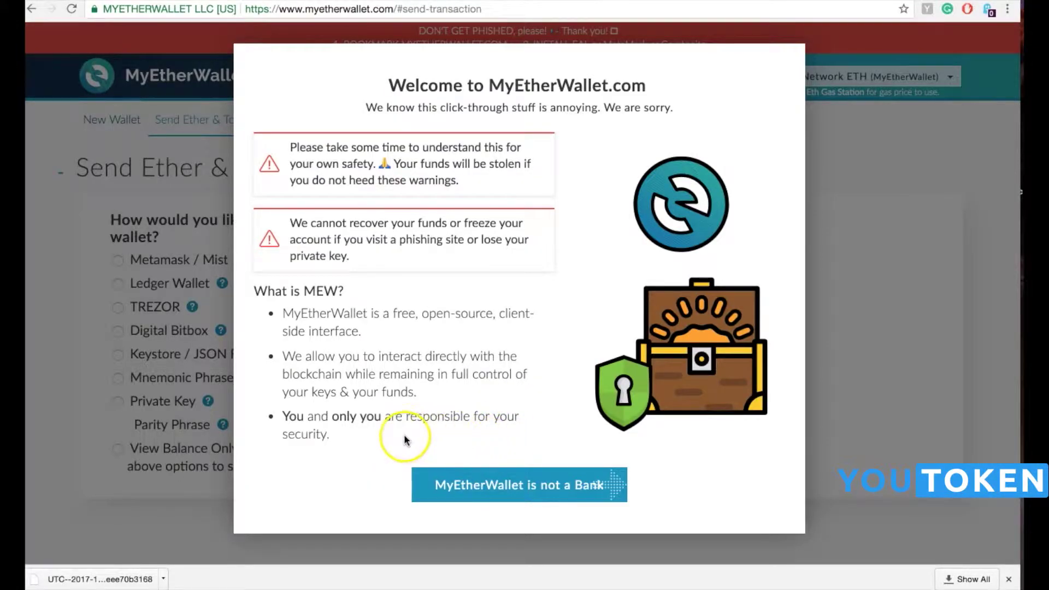
- Advance the welcome introduction through 'Not a Bank' and 'Interface' to 'WTF is a Blockchain?'
left_click(445, 491)
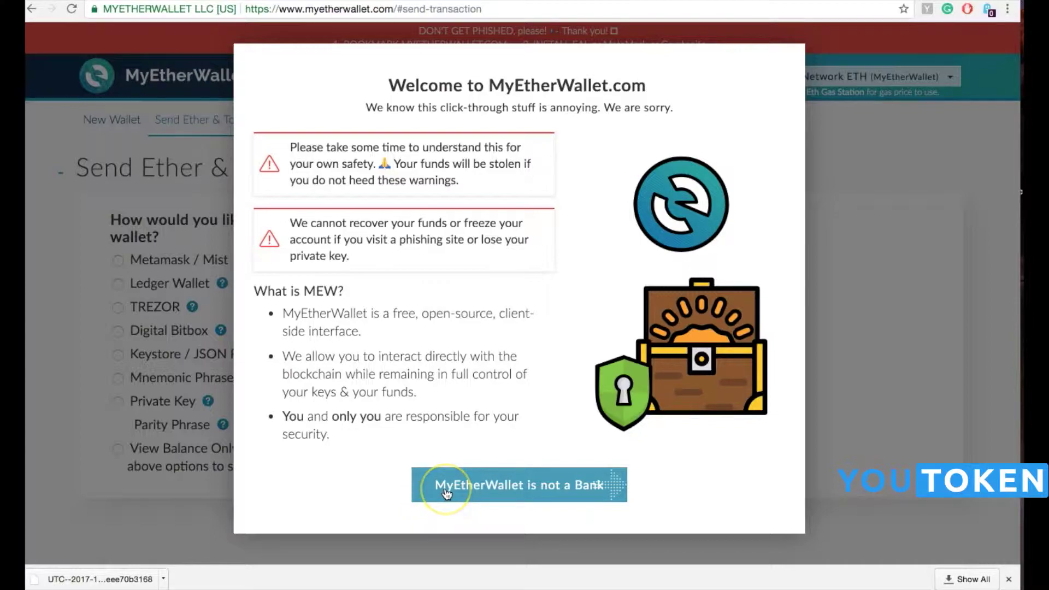
left_click(446, 492)
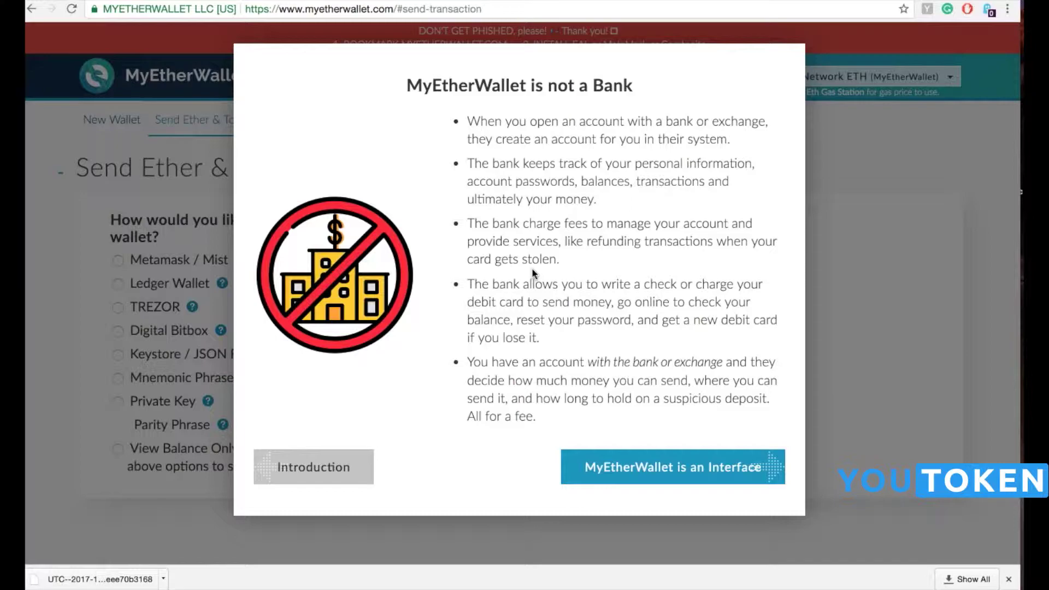
left_click(593, 465)
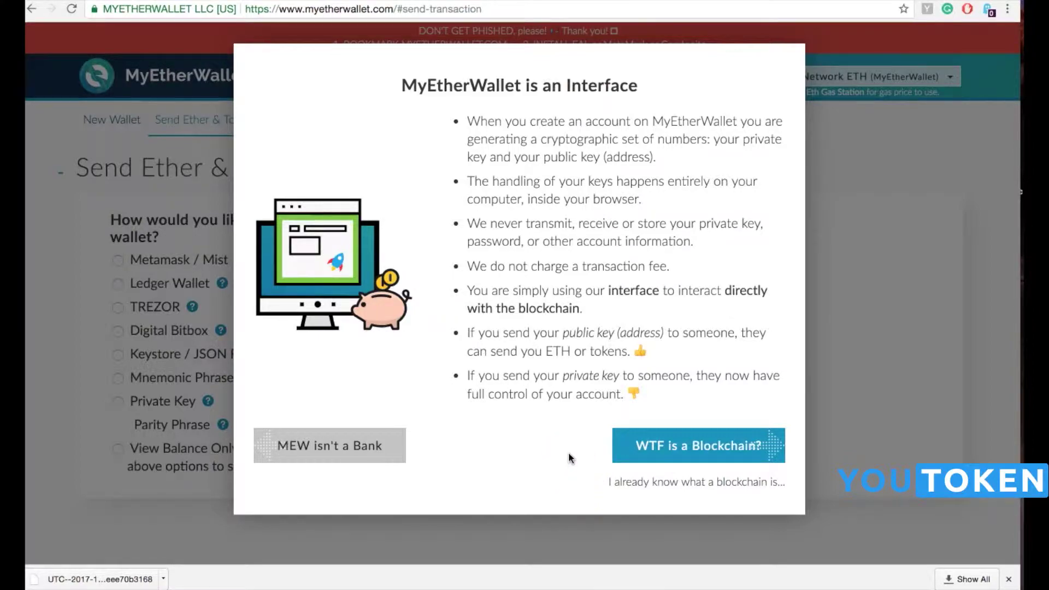
left_click(620, 445)
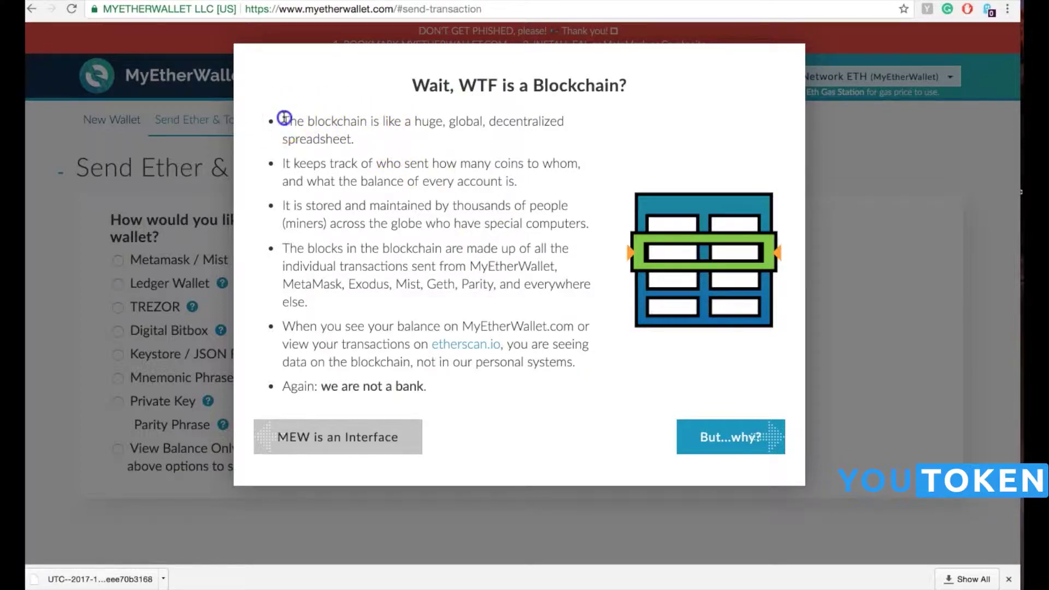
- Read the blockchain bullets and move past 'Why are you making me read all this?'
left_click_drag(284, 115, 374, 317)
left_click(374, 315)
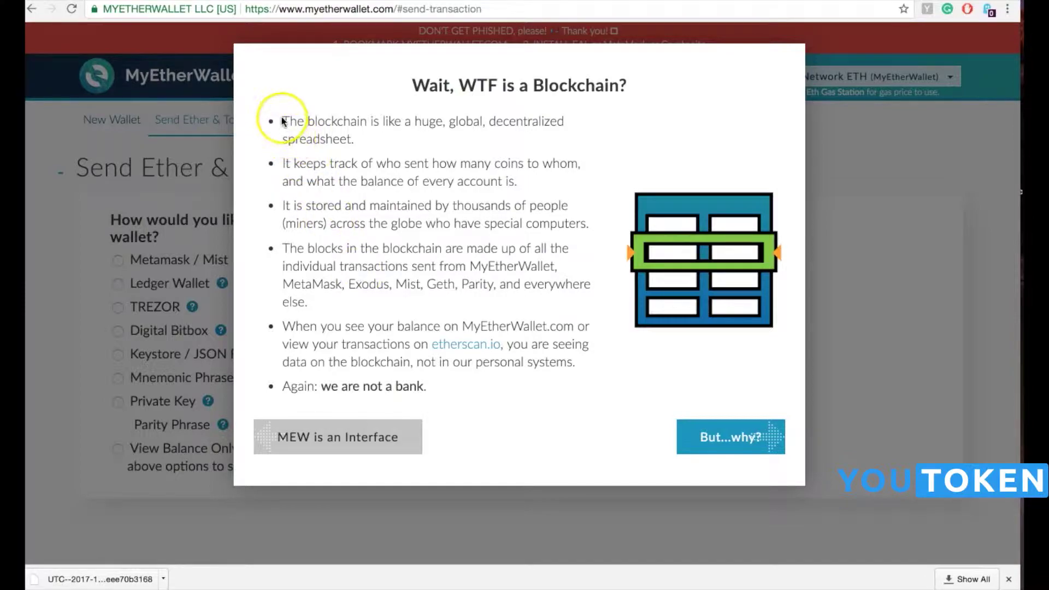
left_click_drag(283, 121, 334, 251)
left_click(359, 263)
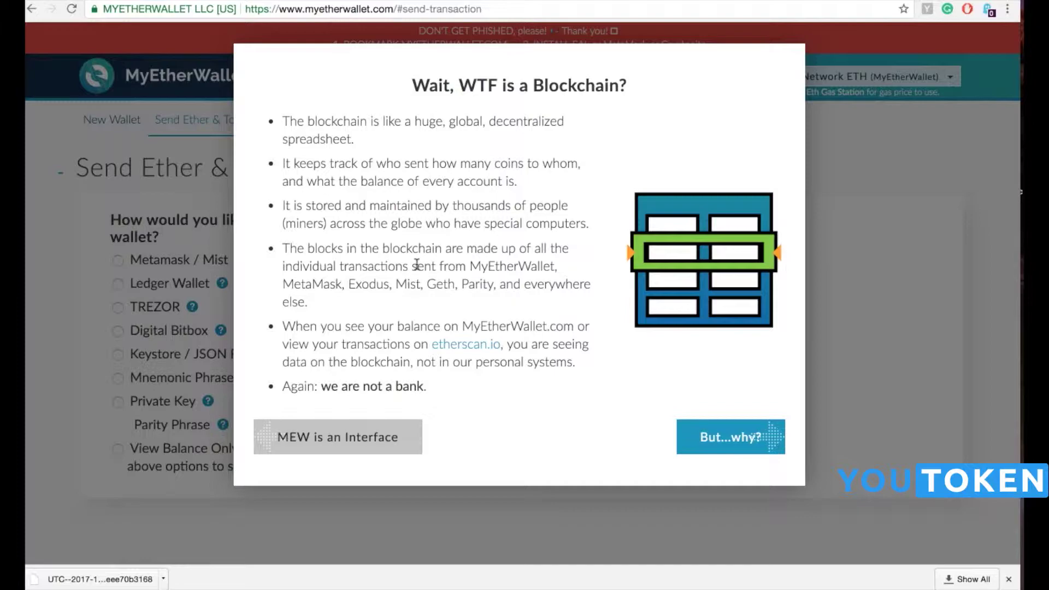
left_click(698, 435)
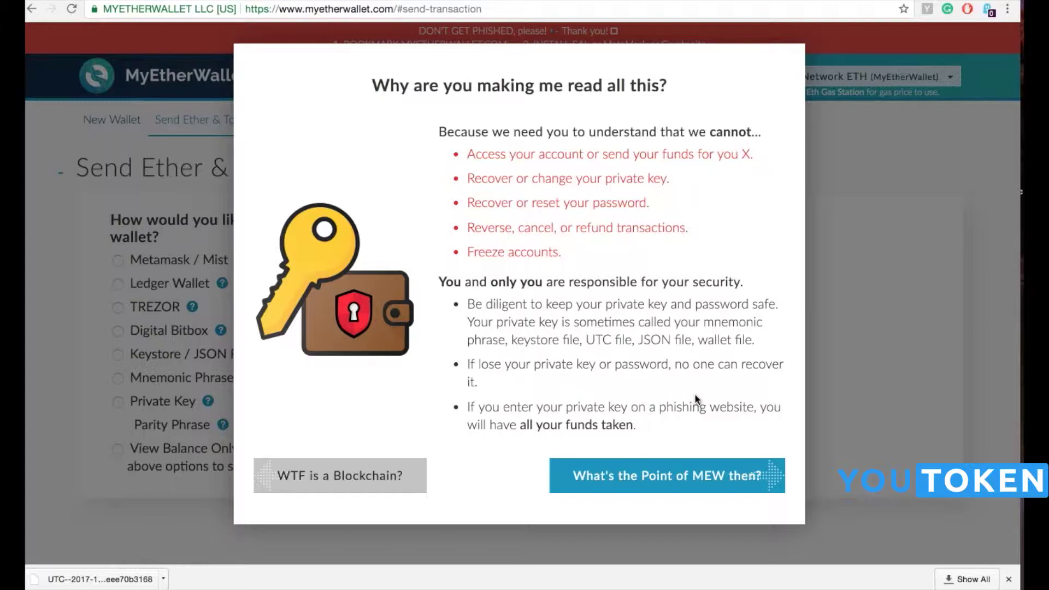
left_click(622, 475)
- Finish the Phishers, Scams and Loss advice pages and close the welcome modal
left_click(613, 431)
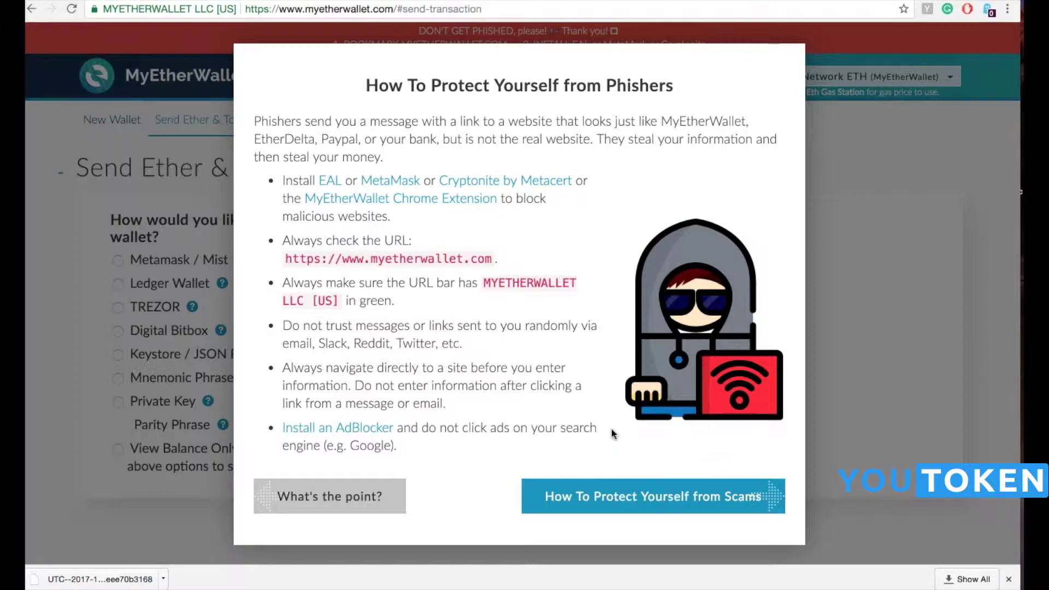
left_click(573, 486)
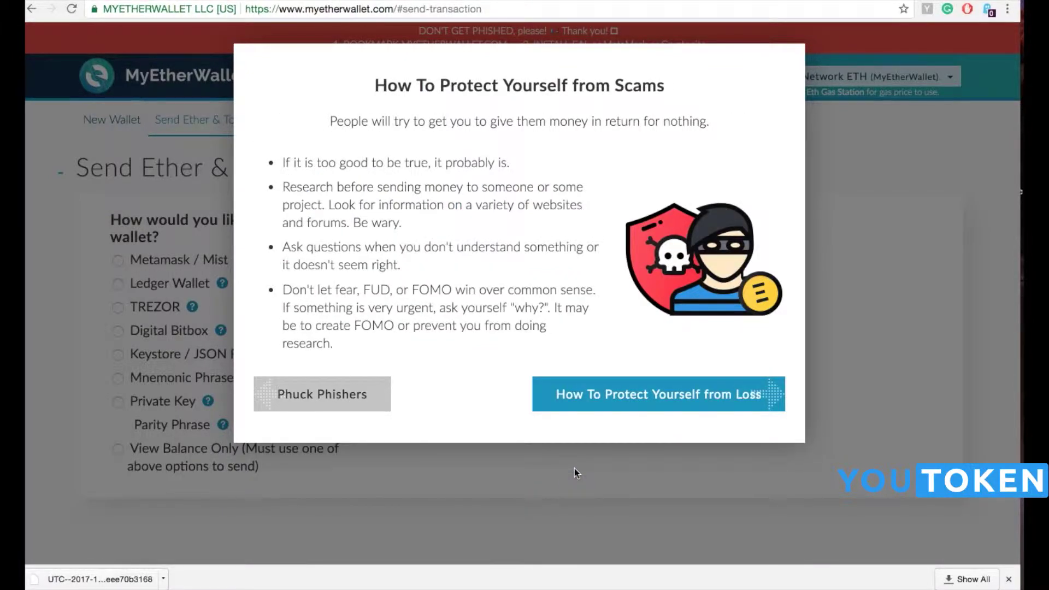
left_click(577, 396)
left_click(598, 489)
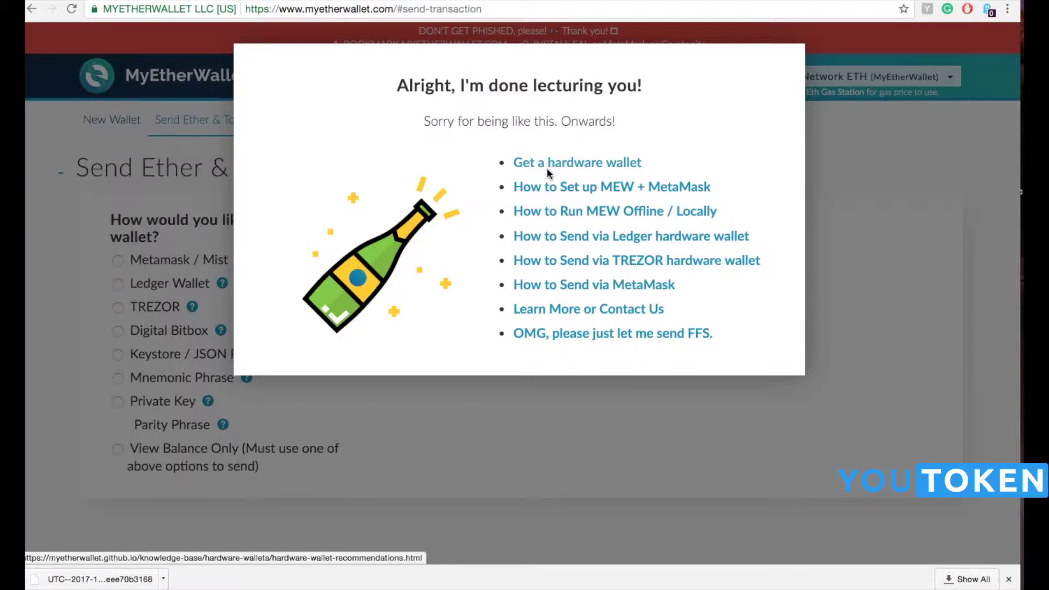
left_click(865, 212)
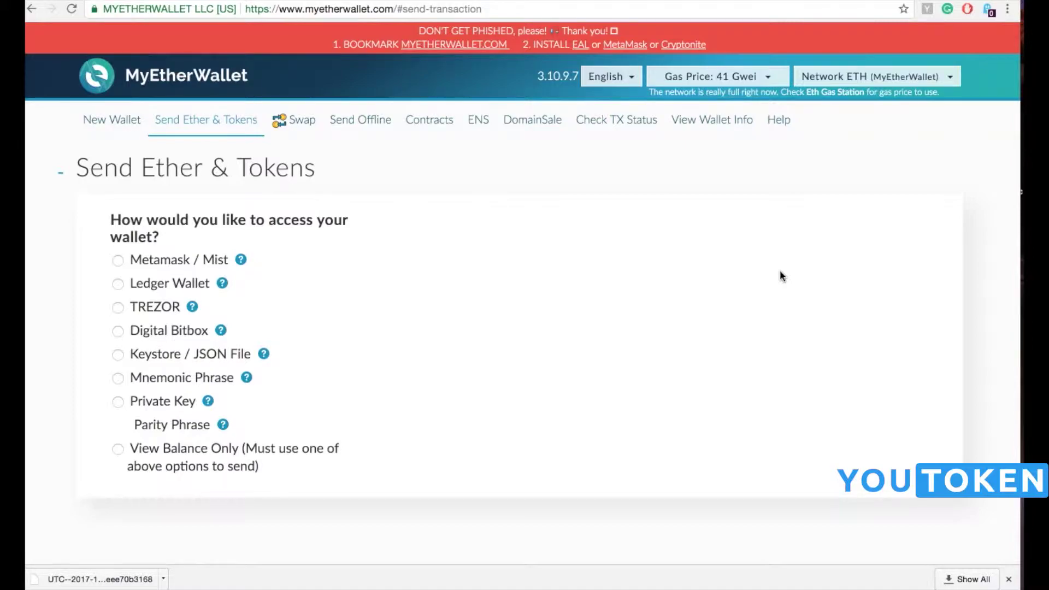
- Unlock the wallet with the downloaded UTC keystore file and its password
left_click(703, 410)
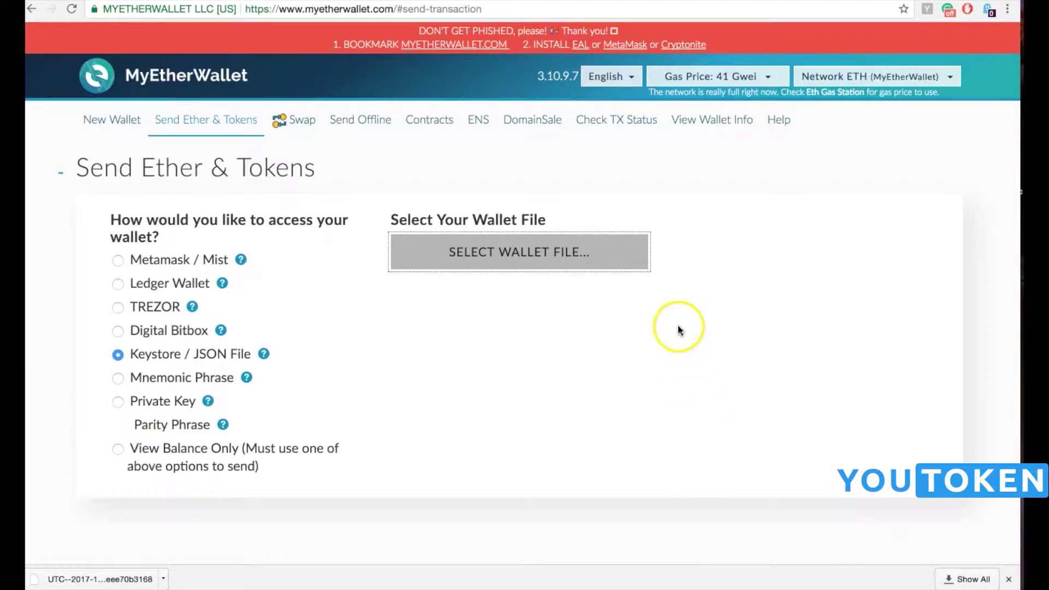
left_click(562, 250)
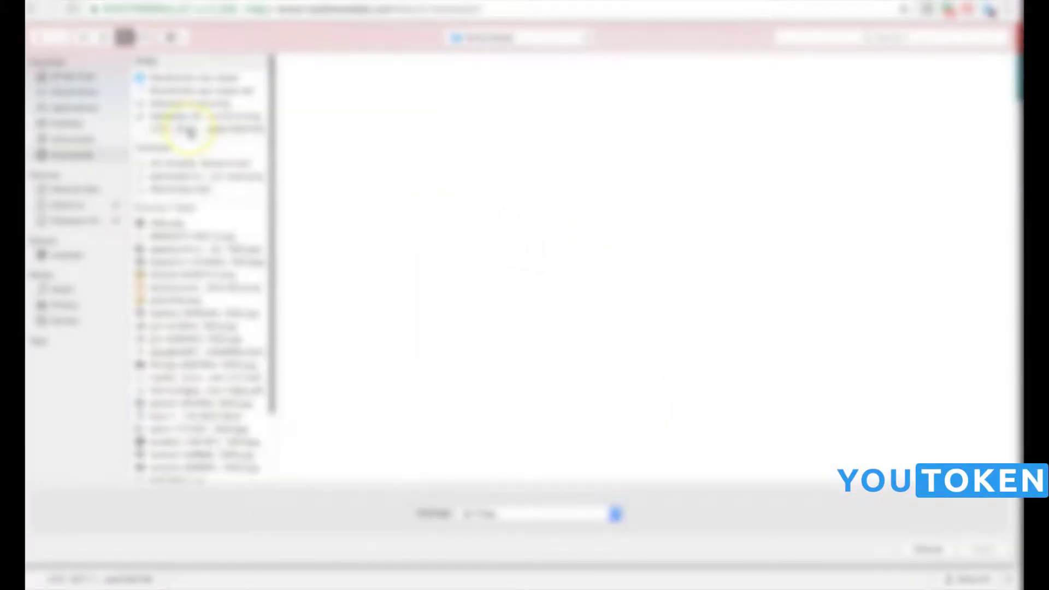
left_click(188, 129)
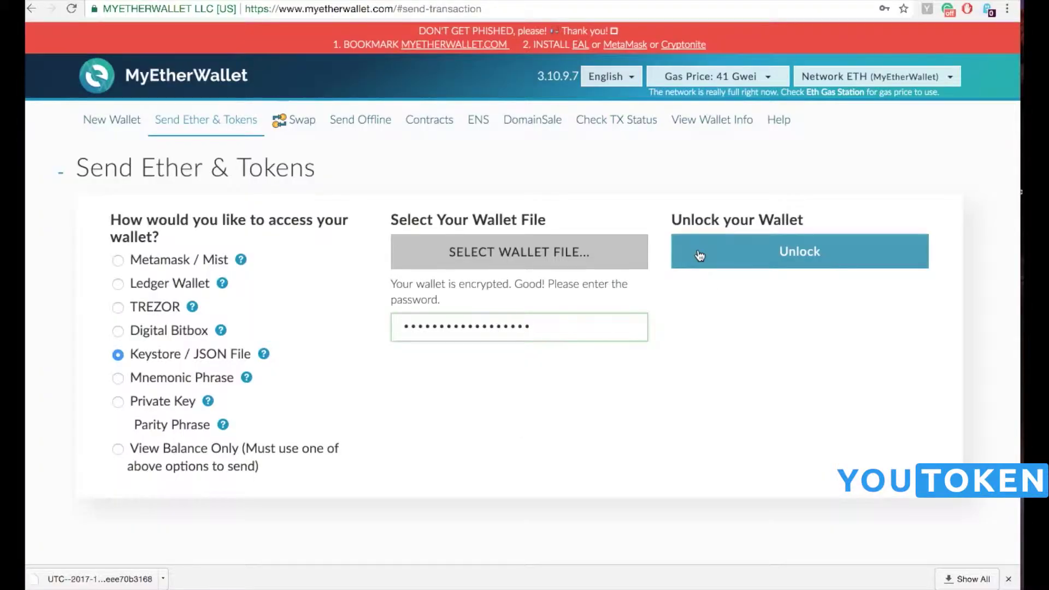
left_click(699, 255)
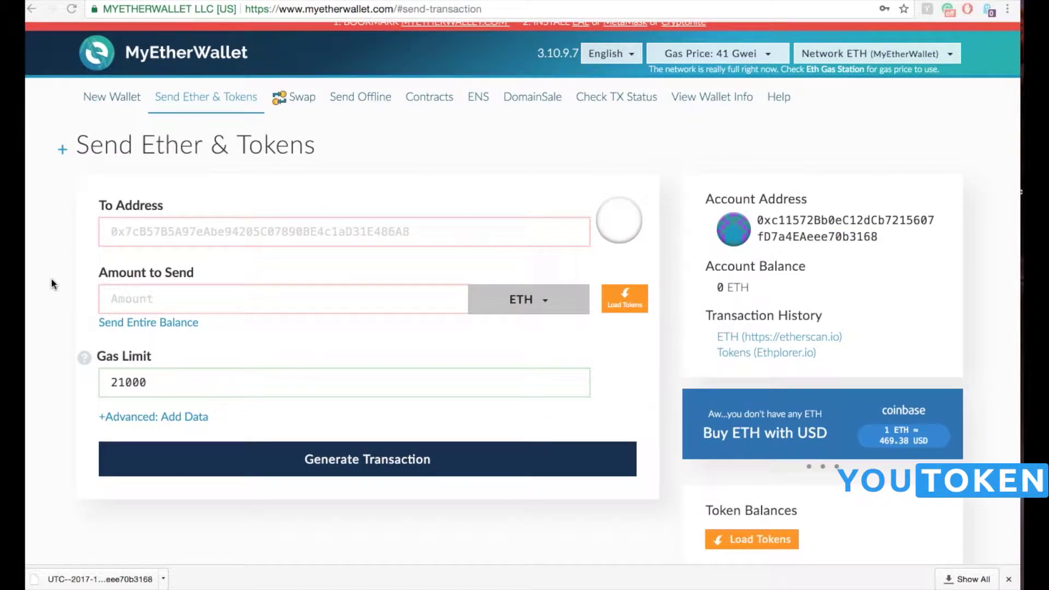
- Enter placeholder text as the recipient, 23 ETH as the amount, and show the Gas Limit help
left_click(170, 242)
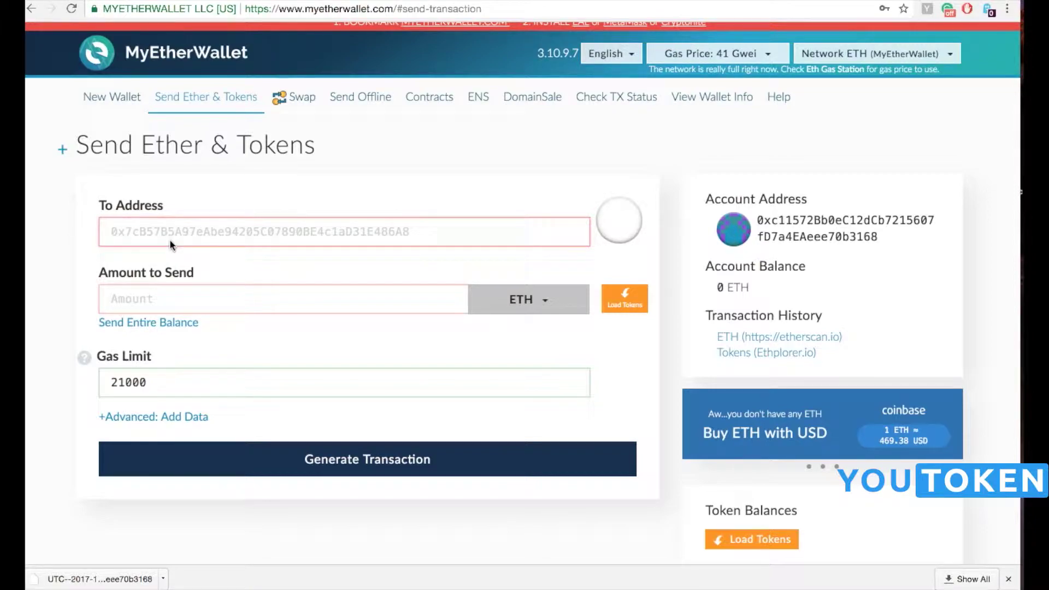
type("asdhkshfkasbdfkahbkj")
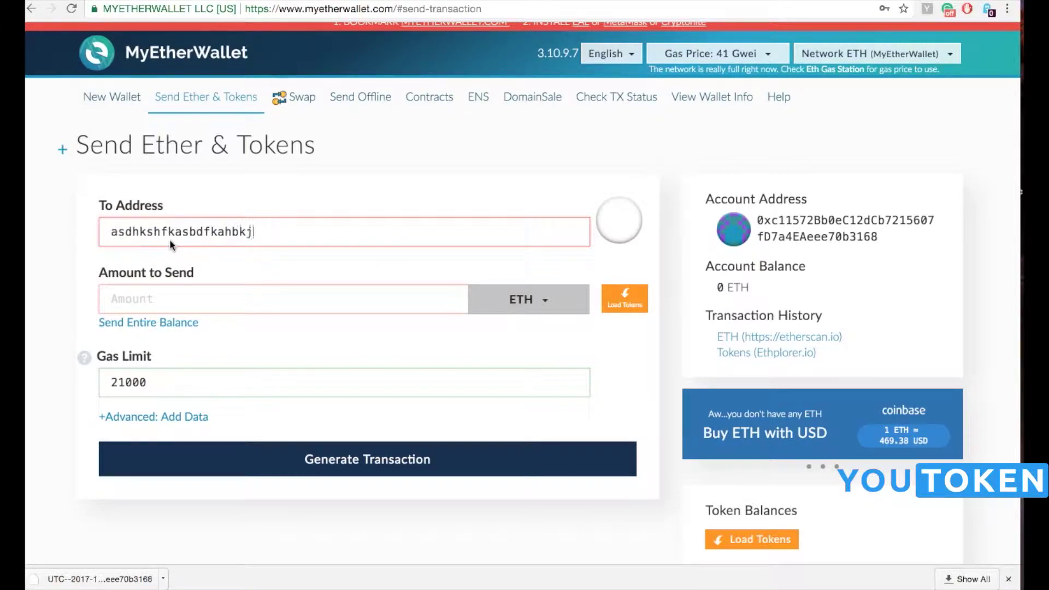
type("hbasdfbhhkbasdhf")
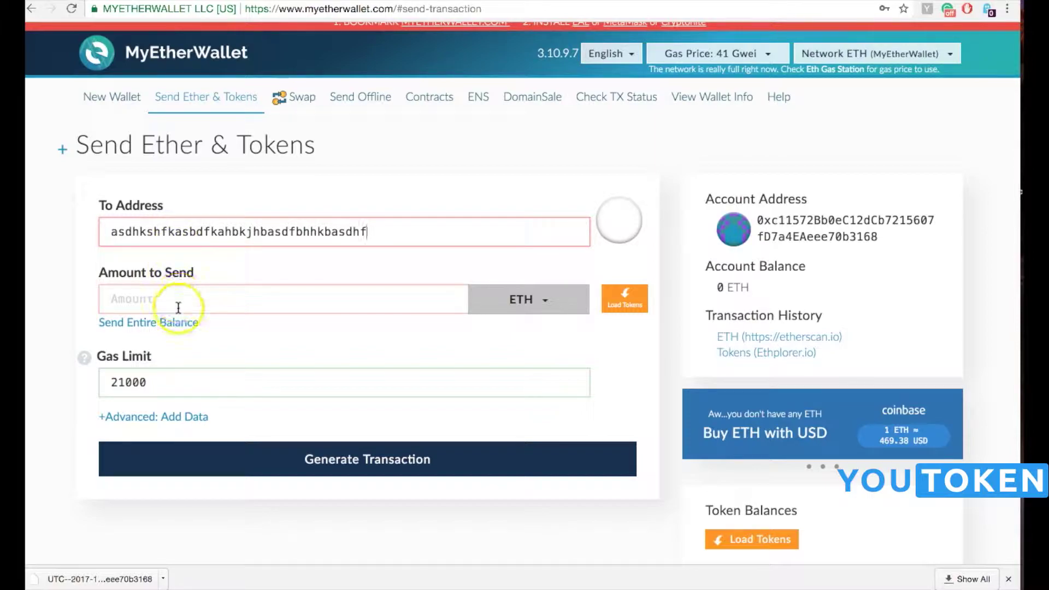
left_click(178, 308)
type("23")
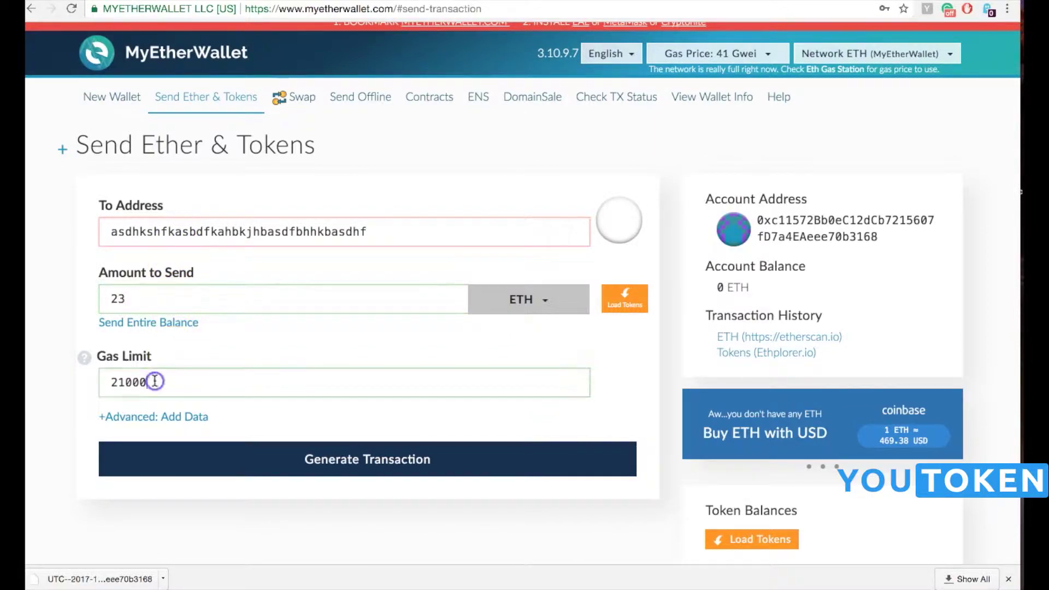
left_click(99, 368)
mouse_move(83, 365)
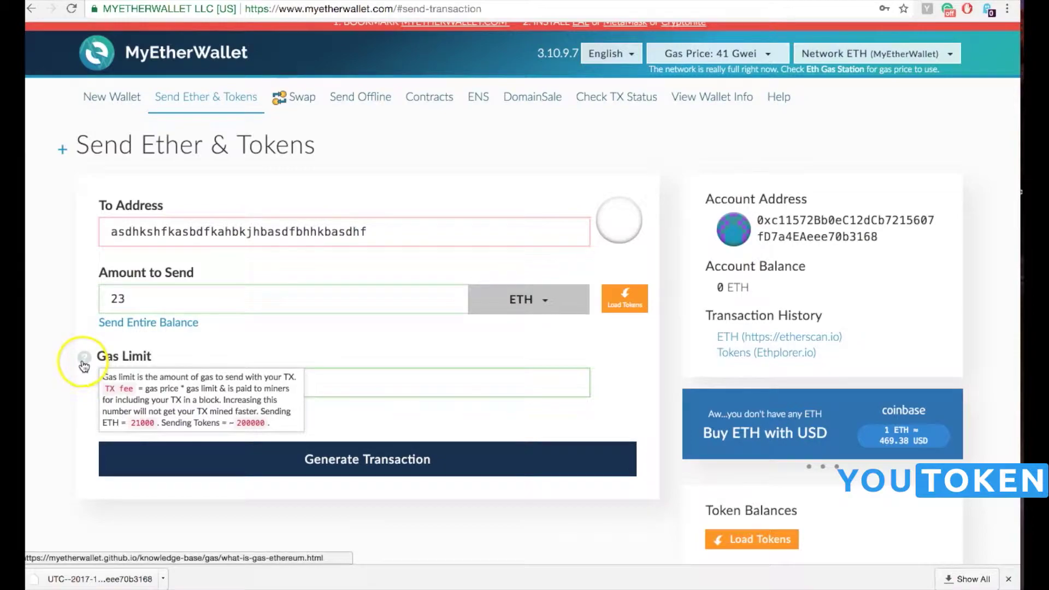
- Read the 'What is Gas?' article from the Gas Limit tooltip, then return to the send form
left_click(84, 365)
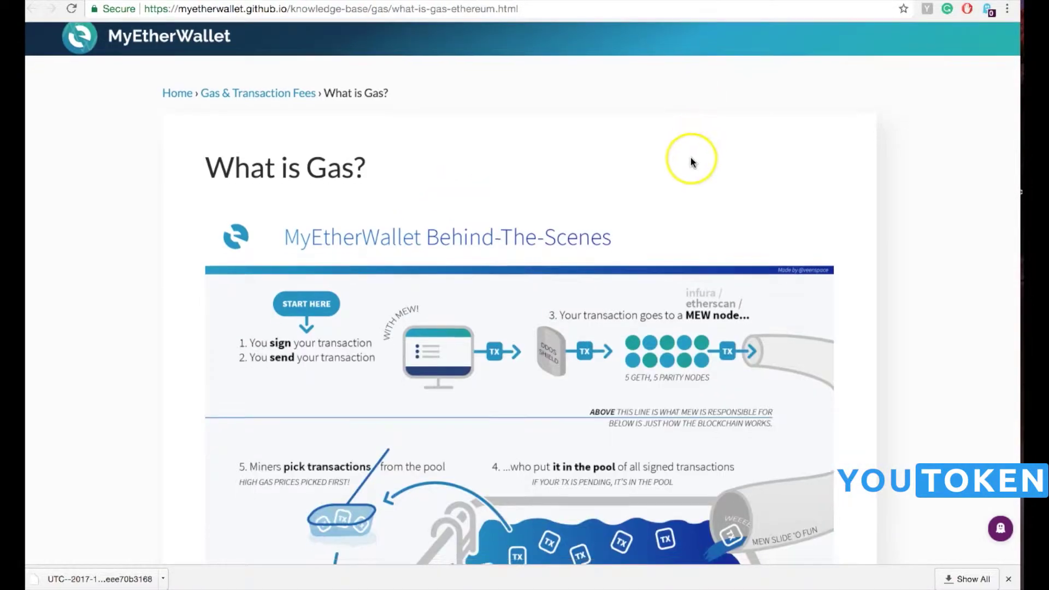
scroll(687, 158, "down", 1)
scroll(493, 342, "down", 3)
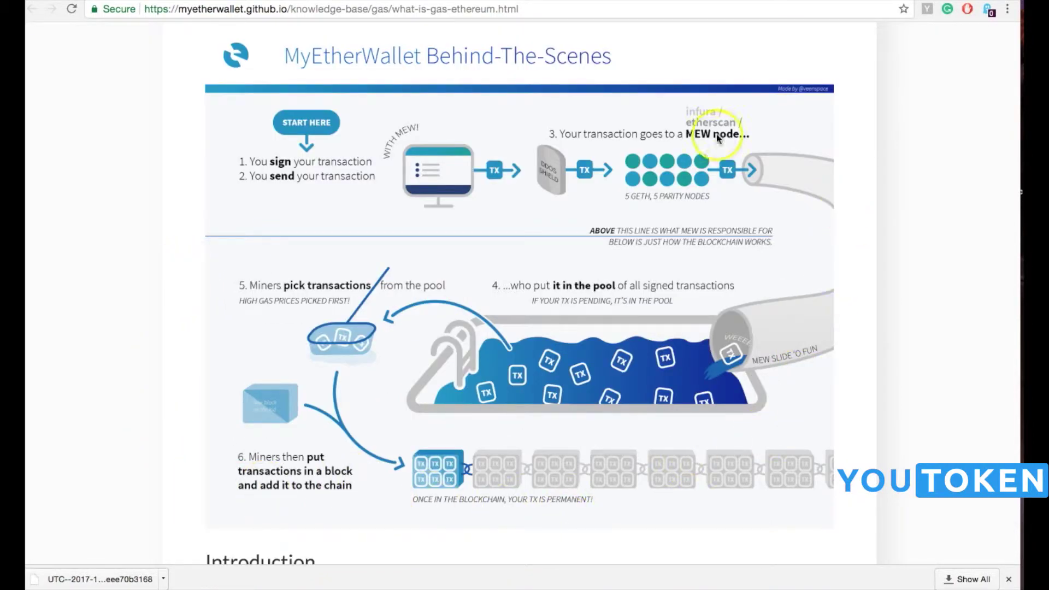
scroll(730, 136, "up", 4)
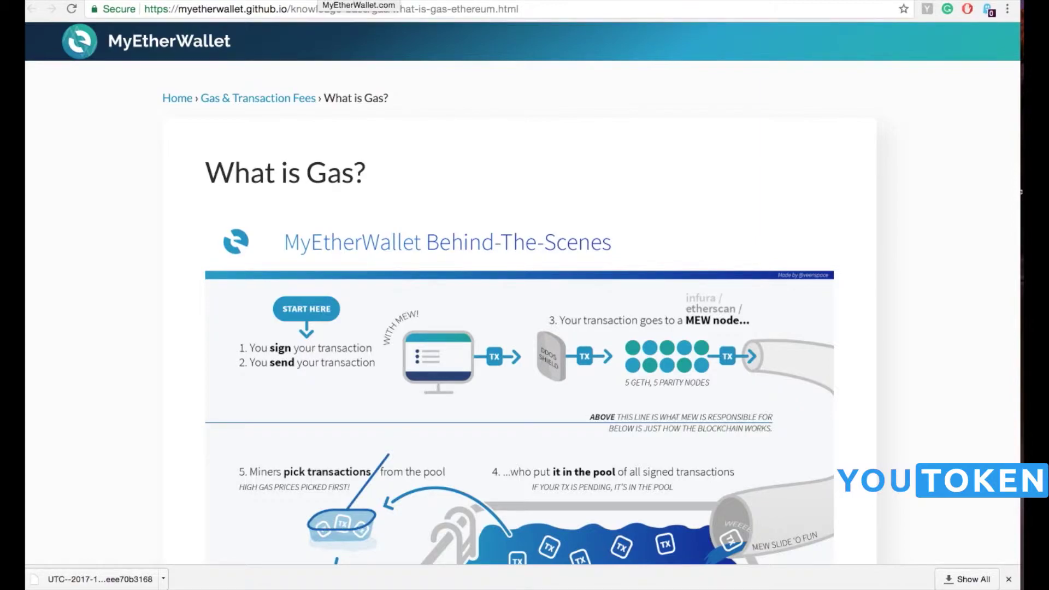
left_click(306, 2)
- Add the optional transaction Data field via '+Advanced: Add Data'
scroll(300, 354, "down", 1)
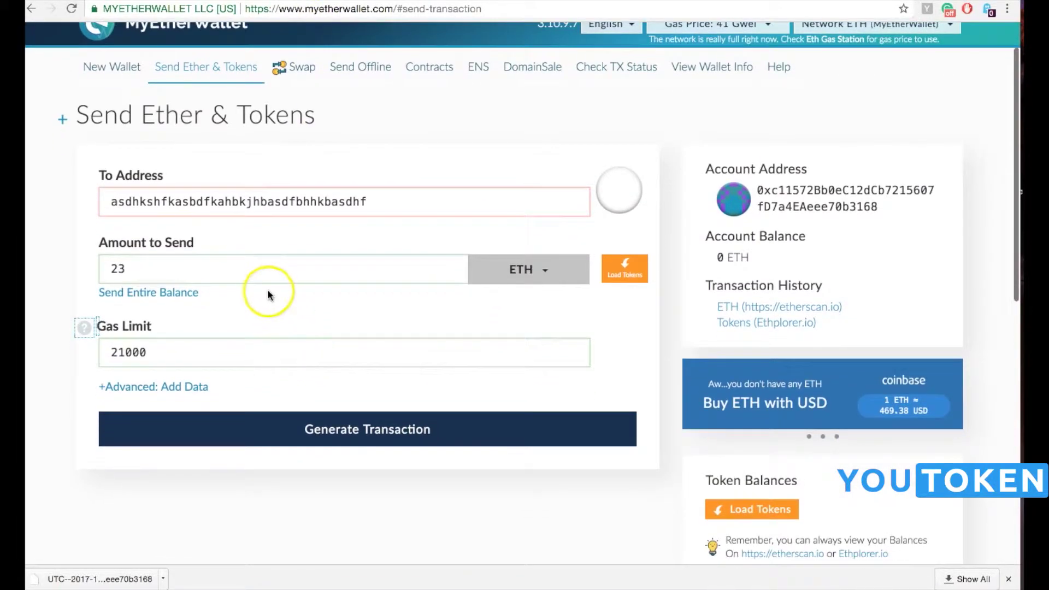
left_click(118, 262)
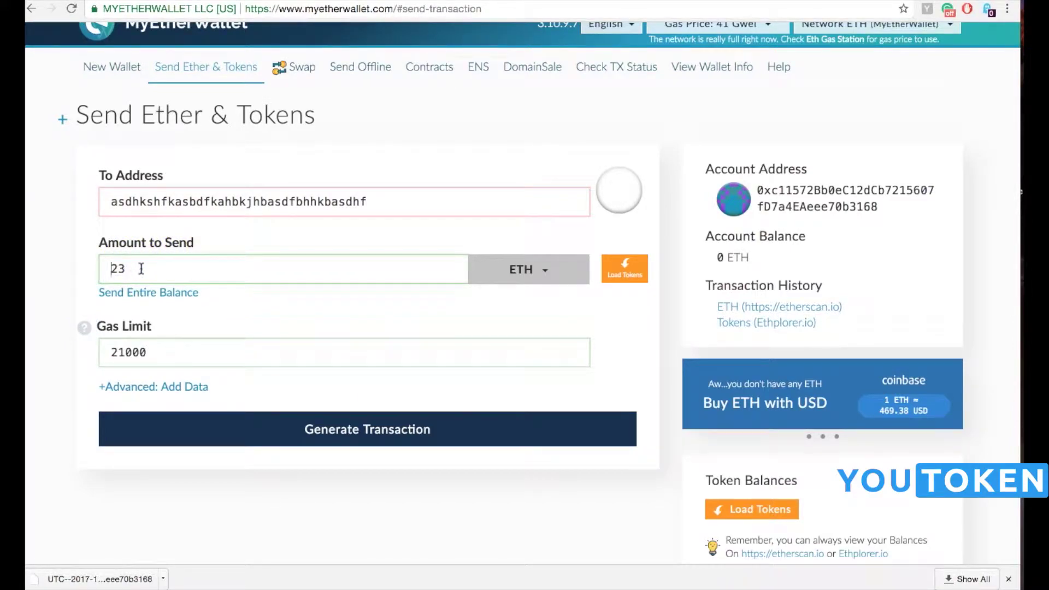
left_click(354, 212)
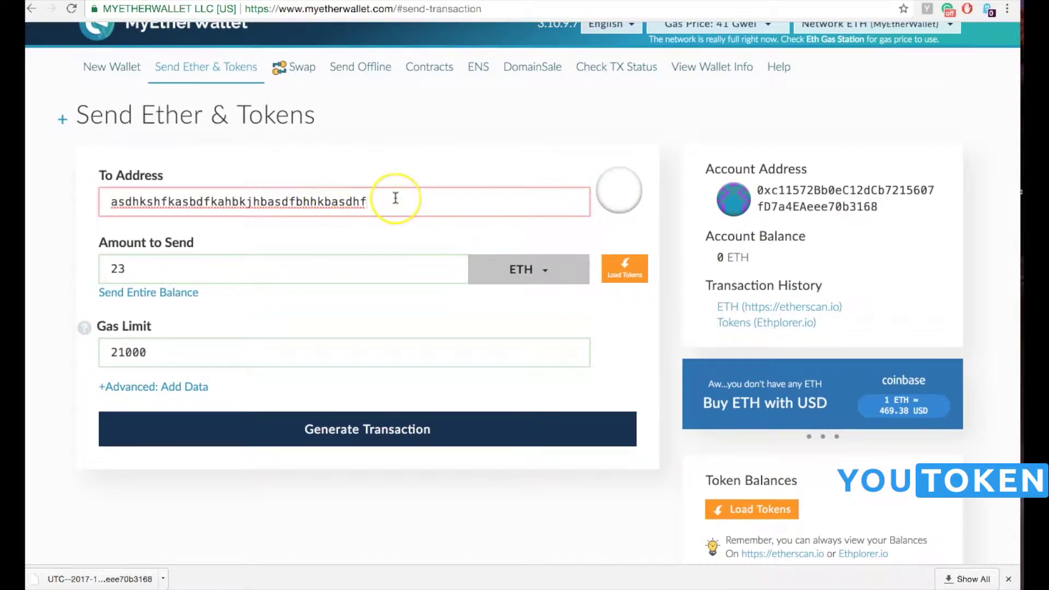
scroll(382, 227, "down", 2)
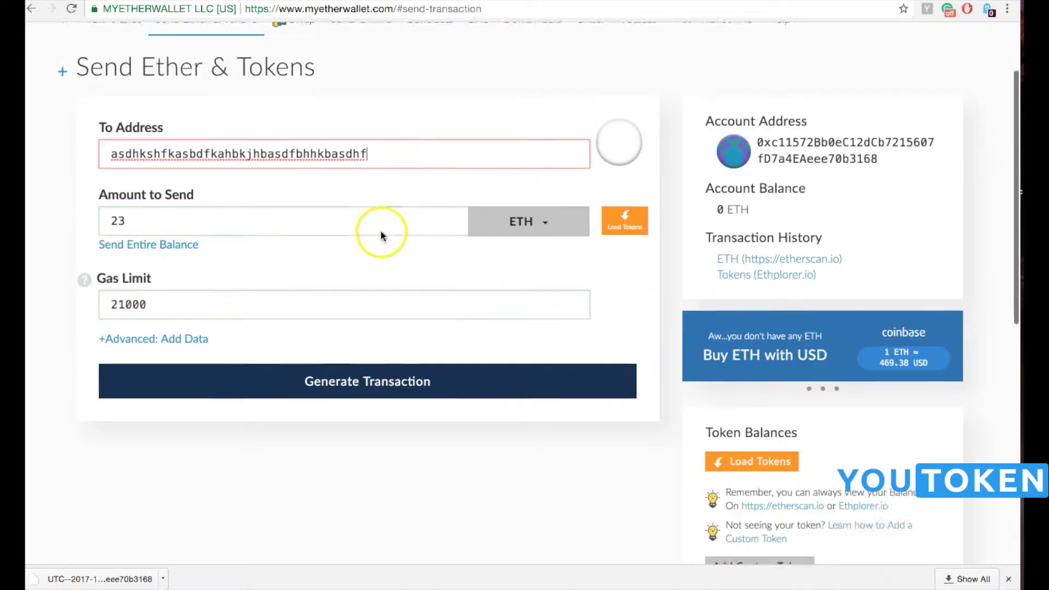
scroll(381, 231, "down", 3)
scroll(377, 241, "up", 2)
left_click(153, 291)
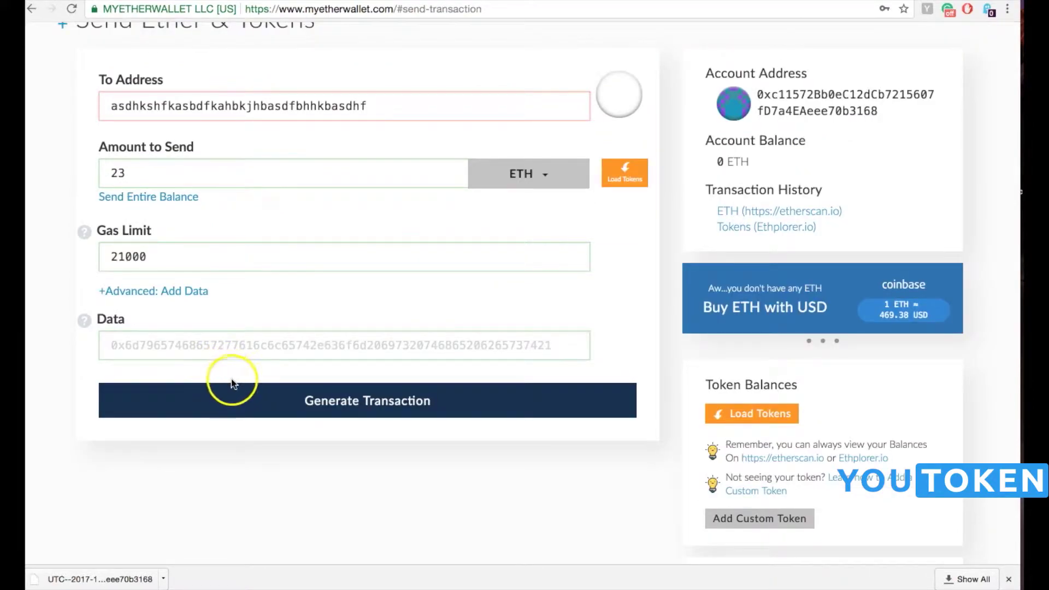
- Generate the transaction and get the 'Please enter a valid address' error
left_click(234, 392)
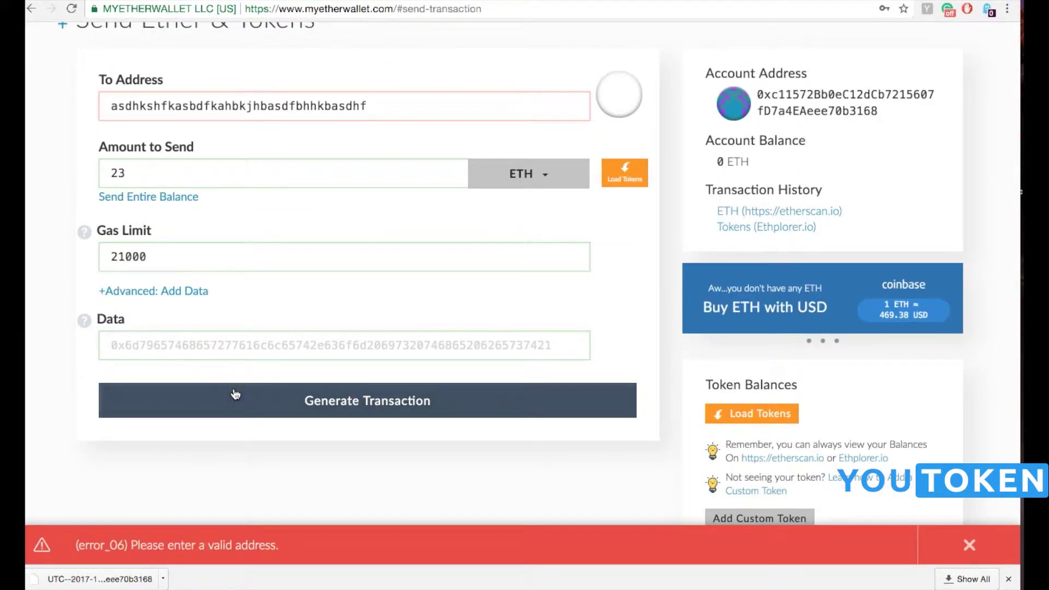
scroll(235, 541, "down", 1)
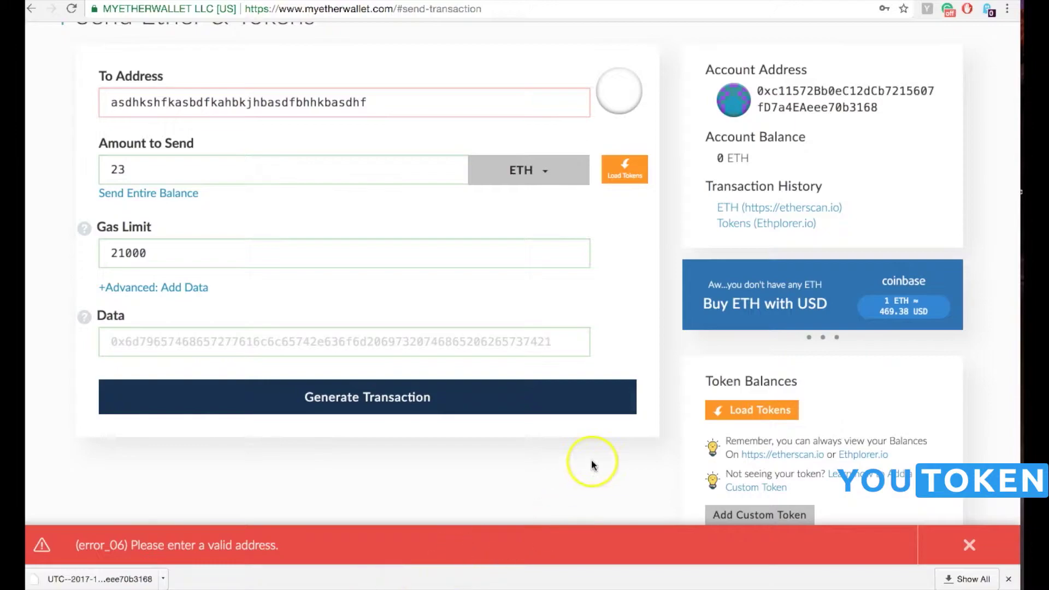
scroll(592, 453, "up", 4)
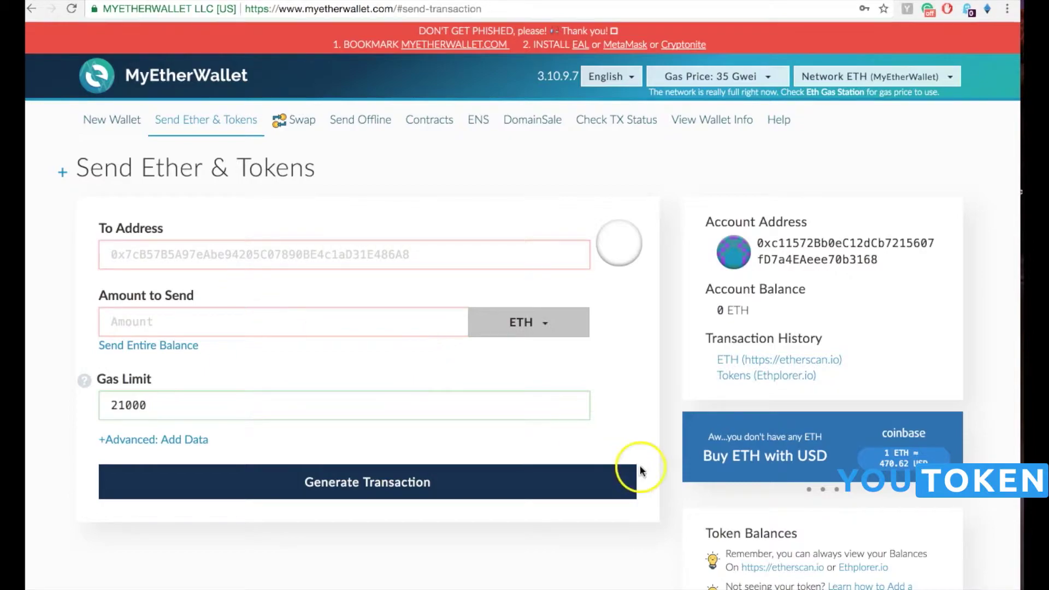
- Open the Coinbase Buy ETH widget and change the purchase amount to $1000
left_click(720, 464)
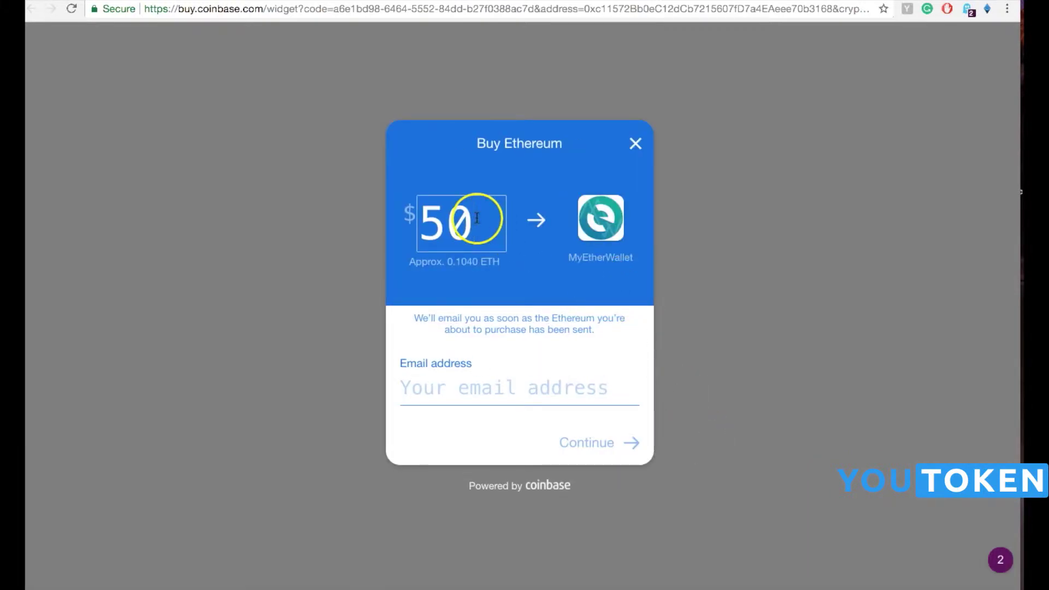
mouse_move(463, 221)
left_mouse_down()
mouse_move(438, 218)
mouse_move(468, 224)
left_mouse_up()
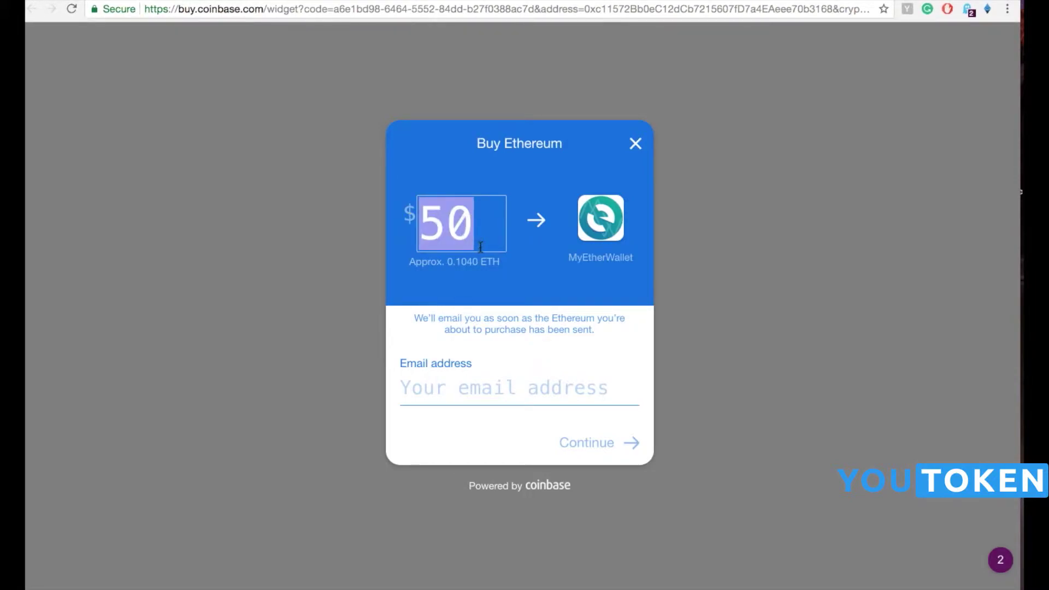
type("1000")
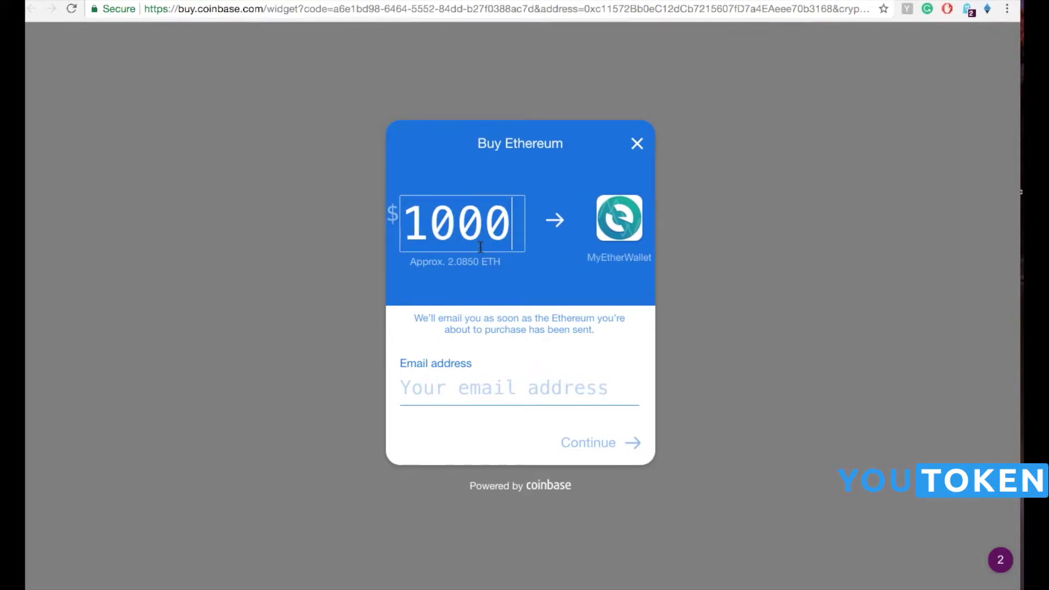
- Paste in the e-mail address, continue, and enter the buyer's full name
left_click(449, 391)
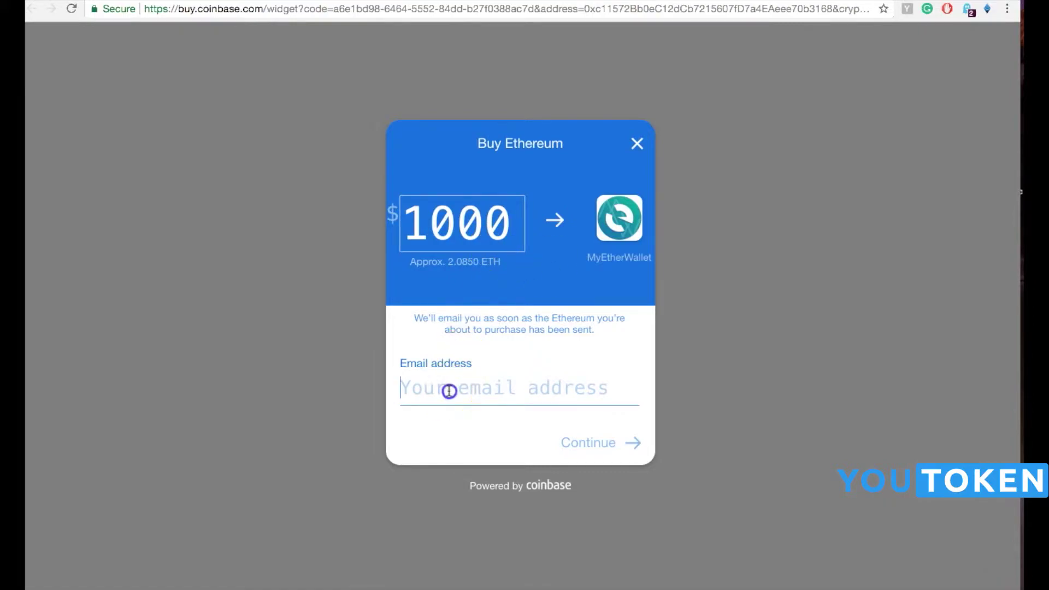
key("super+v")
left_click(633, 441)
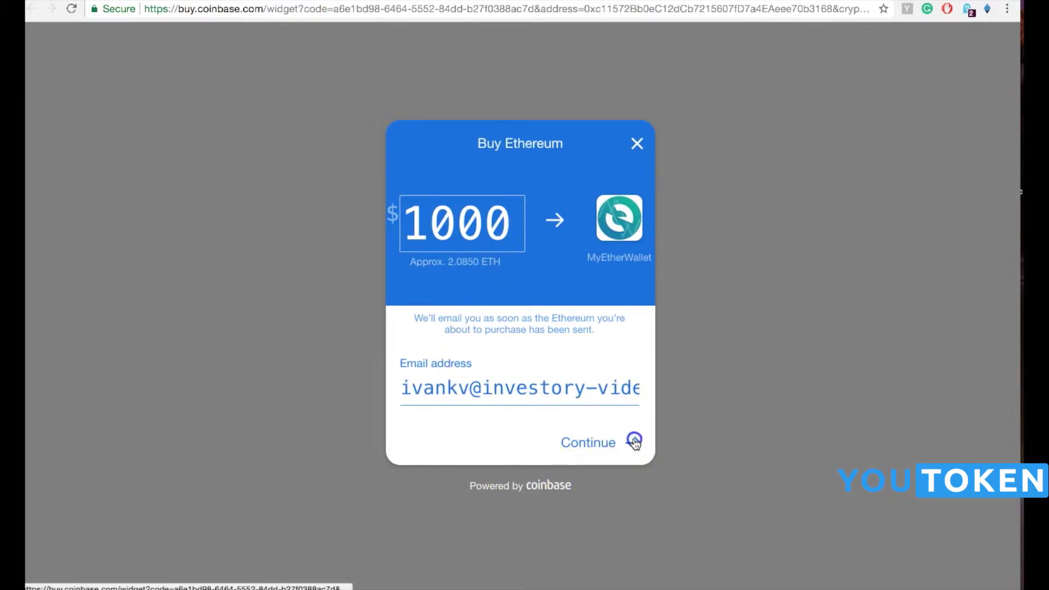
left_click(405, 345)
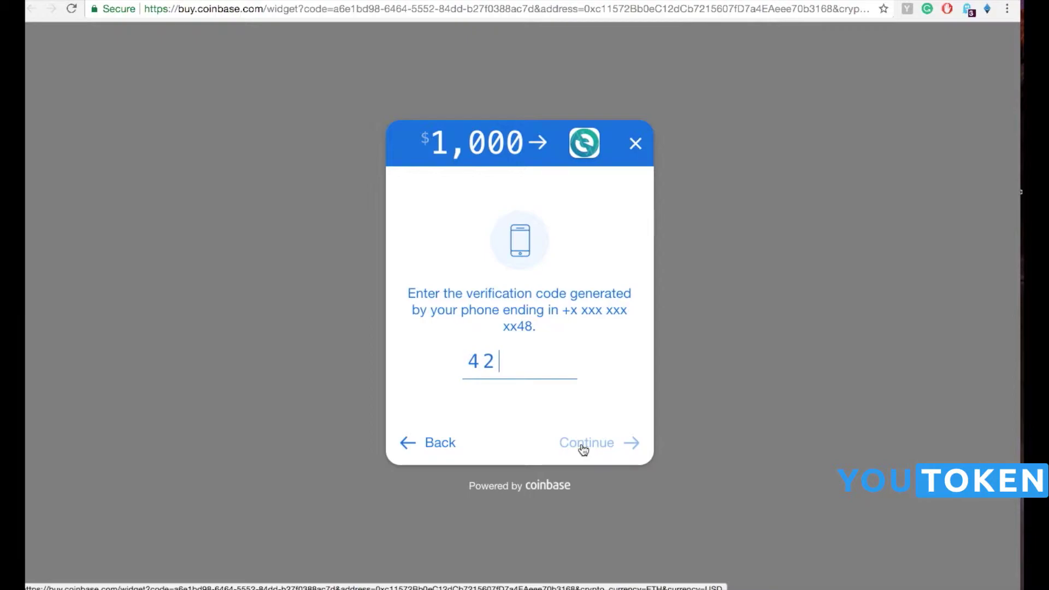
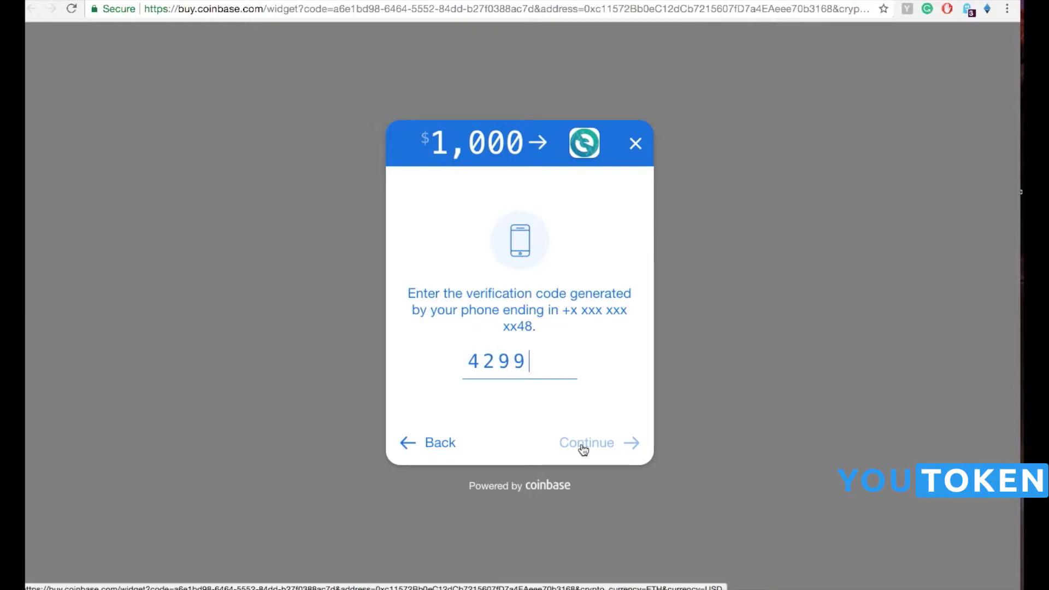
- Enter the phone verification code and submit it to confirm the device
left_click(640, 464)
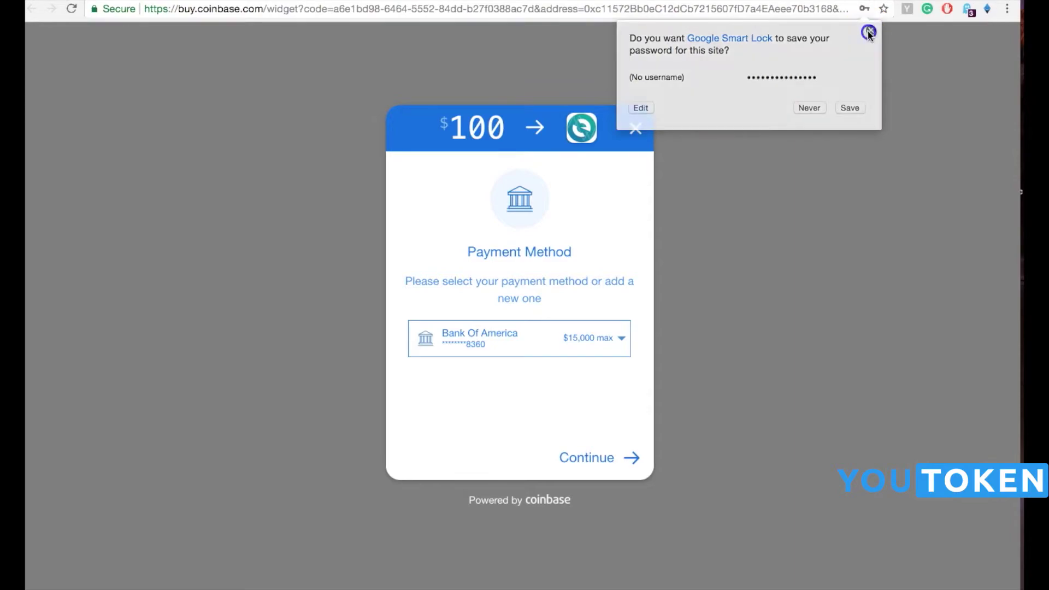
- Dismiss the save-password popup and close the Coinbase widget, returning to the Send Ether & Tokens page
left_click(869, 31)
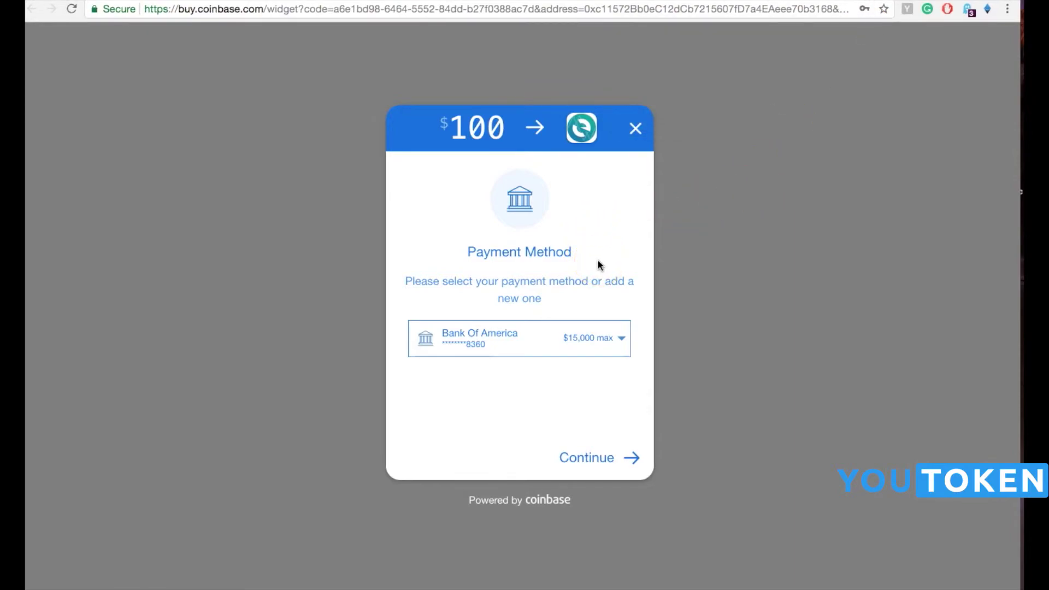
left_click(633, 473)
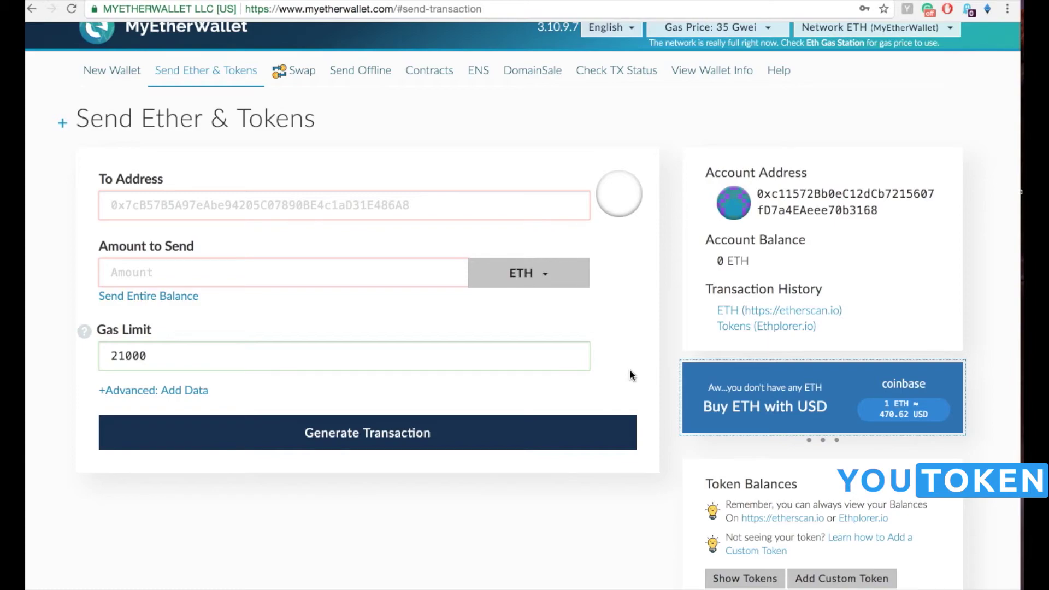
scroll(655, 431, "up", 2)
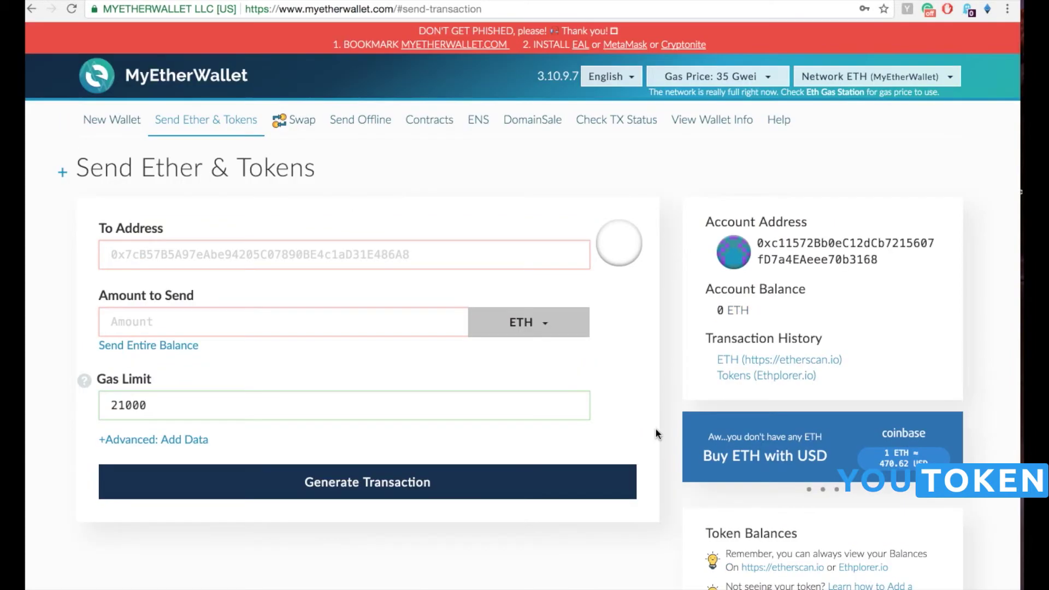